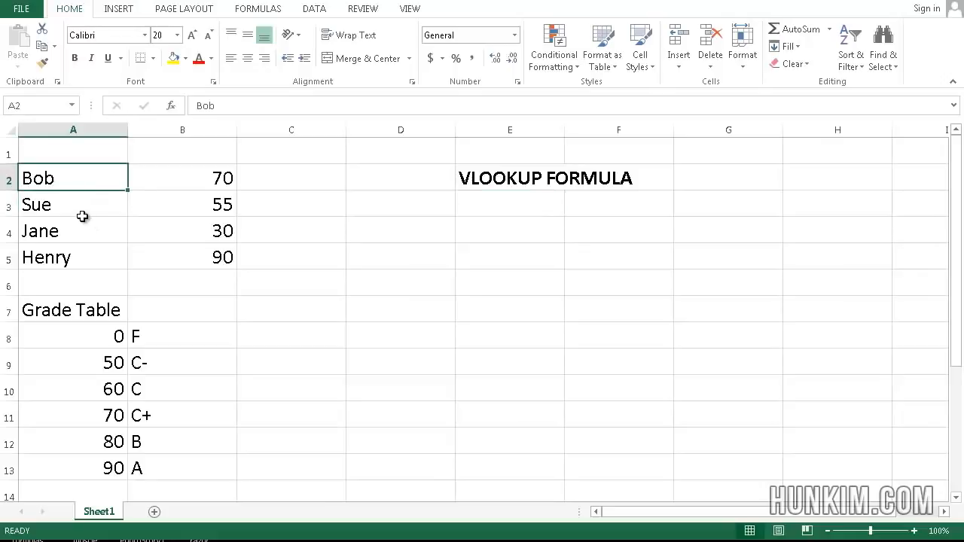
- Examine the student names and their scores in A2:B5
key("Down")
key("Down")
key("Down")
key("Up")
key("Up")
key("Up")
key("Right")
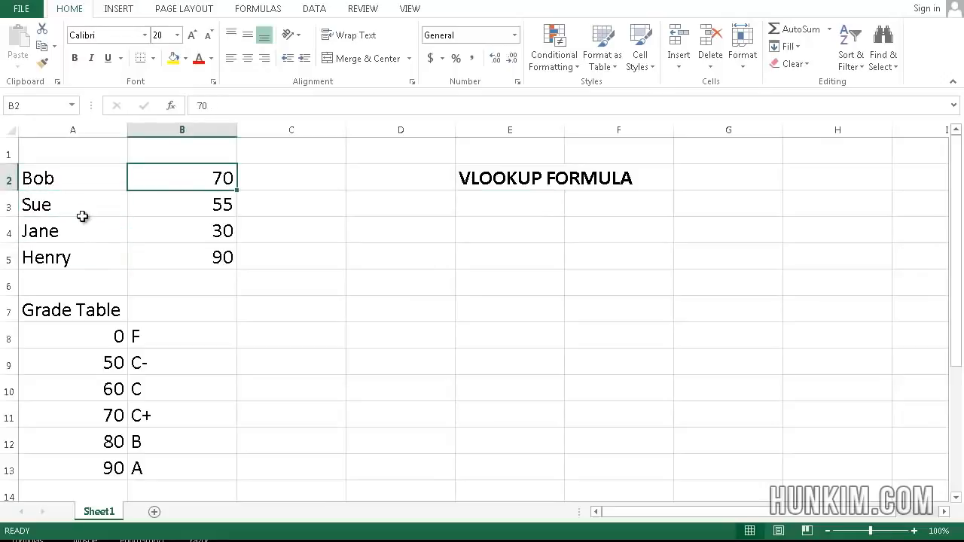
left_click(226, 204)
key("Up")
- Examine the score thresholds listed in column A of the Grade Table, starting at A8
left_click(192, 318)
left_click(83, 309)
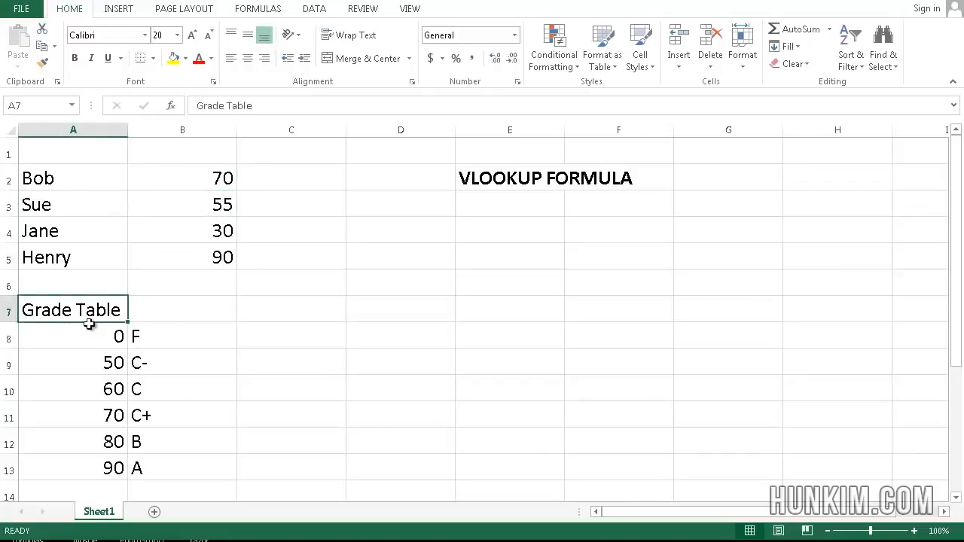
left_click(90, 329)
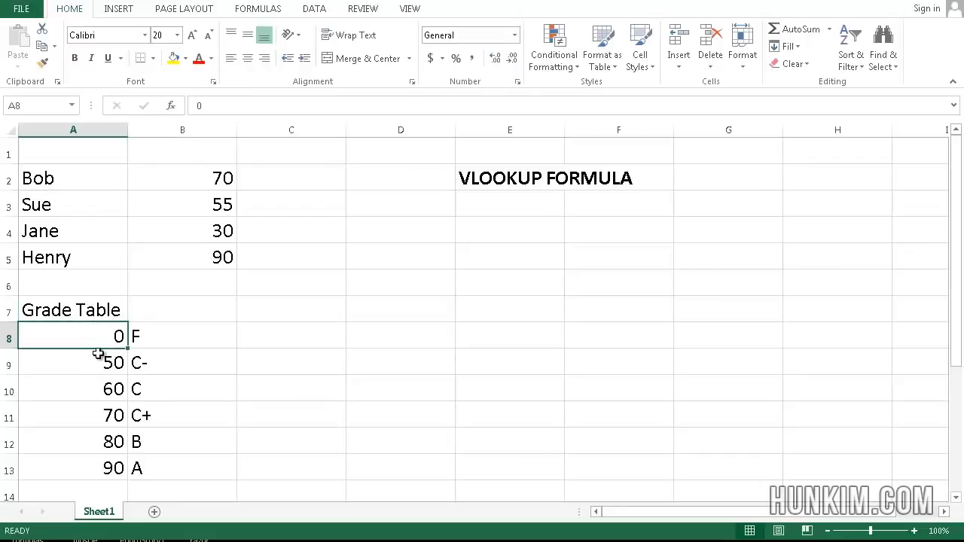
left_click(98, 355)
left_click(100, 387)
left_click(100, 414)
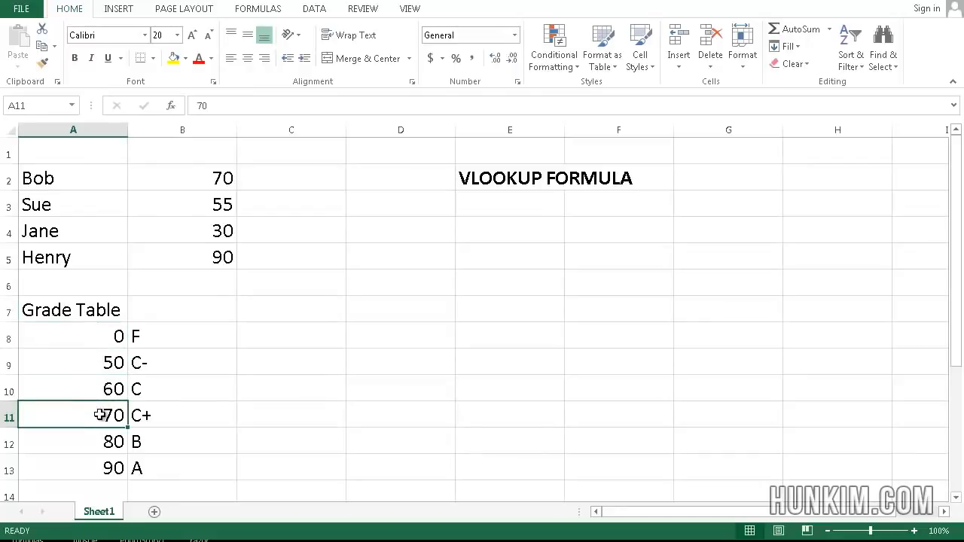
left_click(101, 441)
- Compare the lower score thresholds with their letter grades in rows 8 to 10 of the Grade Table
left_click(88, 337)
left_click(146, 335)
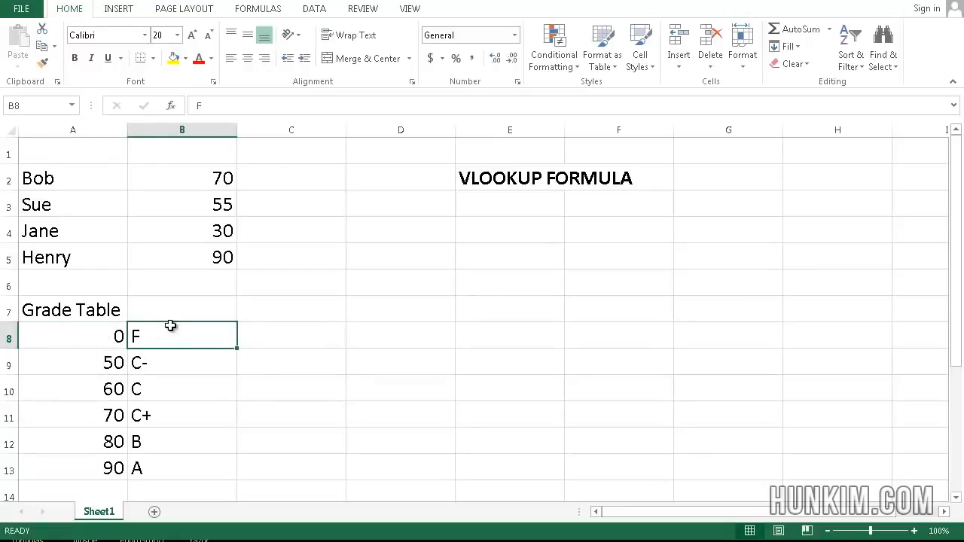
left_click(85, 362)
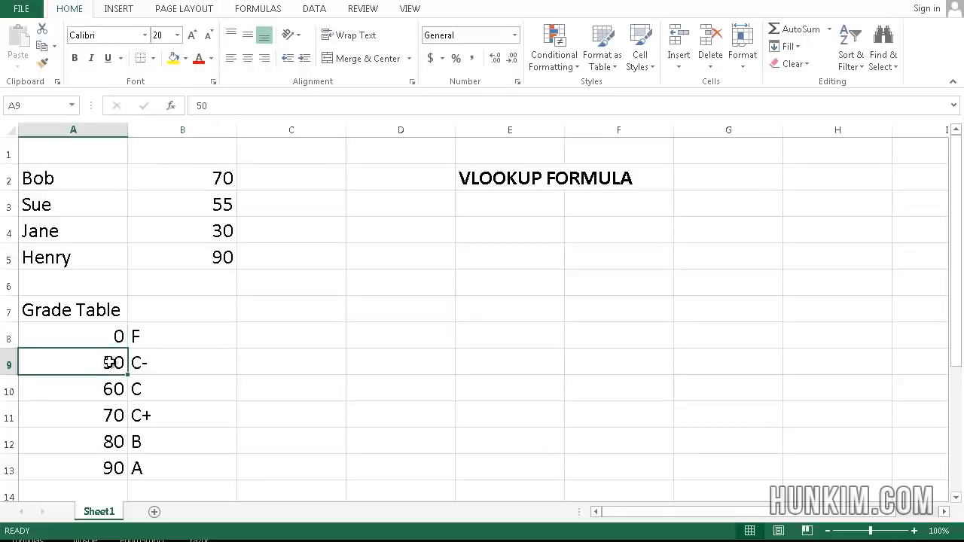
left_click(155, 362)
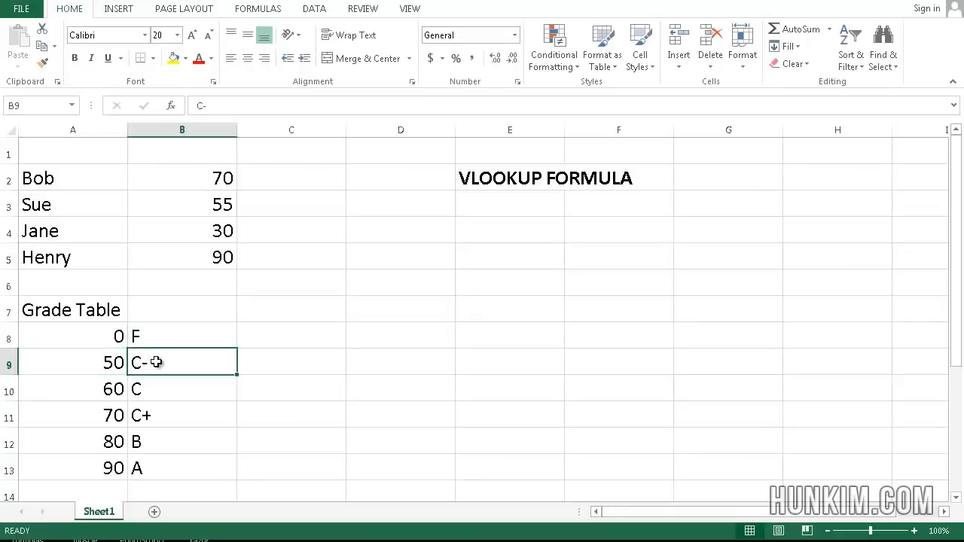
left_click(75, 387)
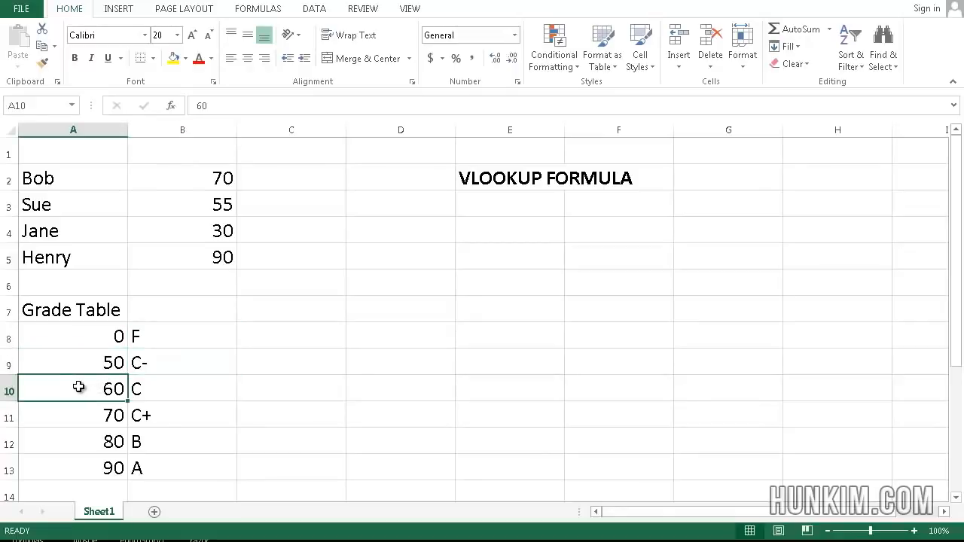
left_click(187, 388)
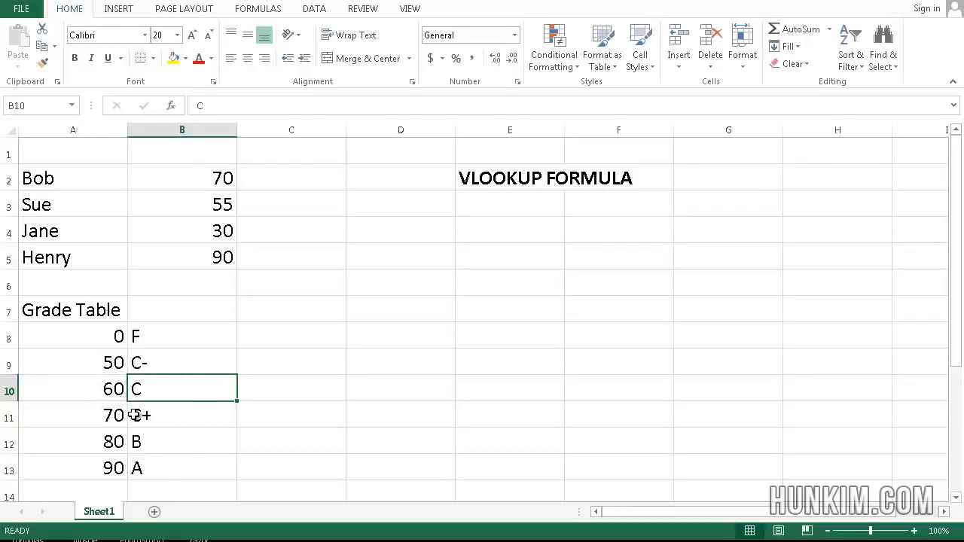
left_click(86, 361)
left_click(200, 330)
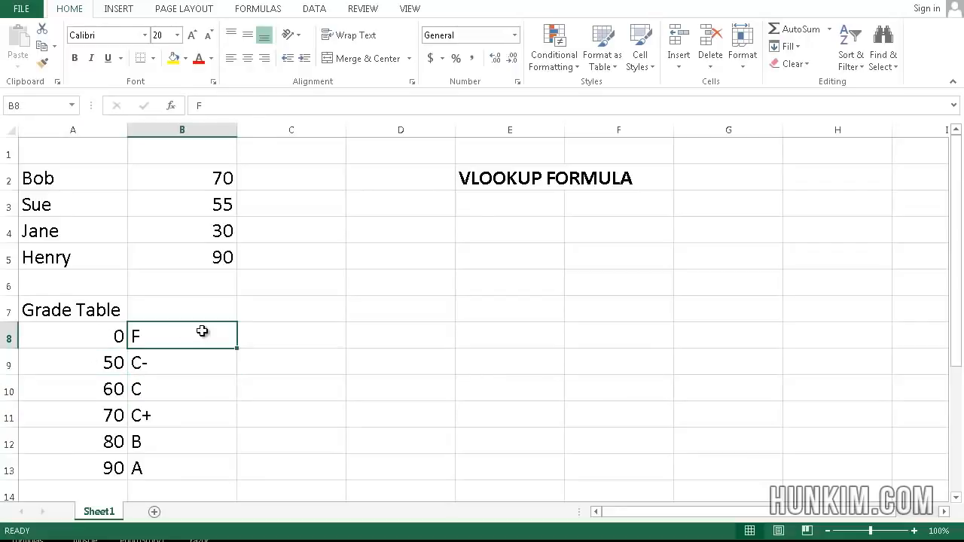
left_click(98, 336)
left_click_drag(98, 336, 154, 359)
left_click(167, 392)
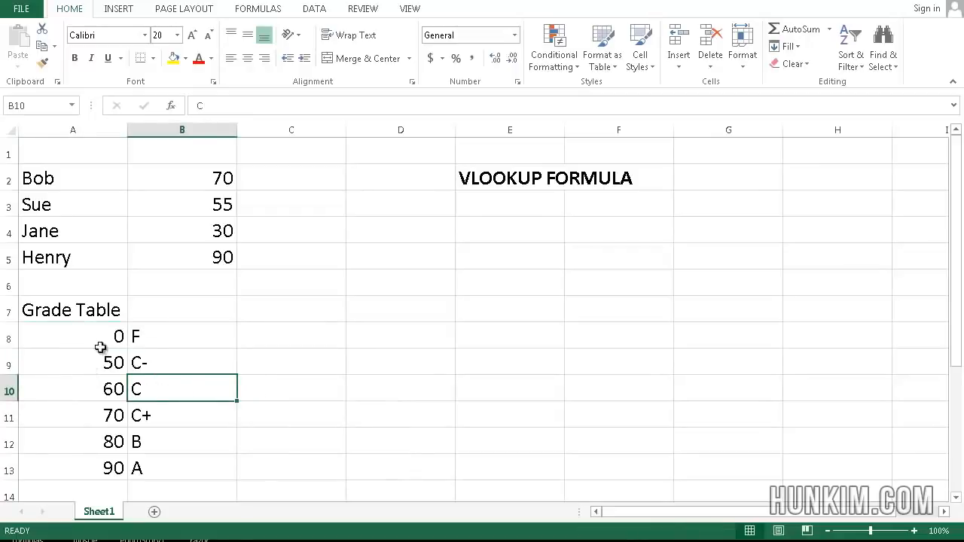
left_click_drag(89, 336, 165, 331)
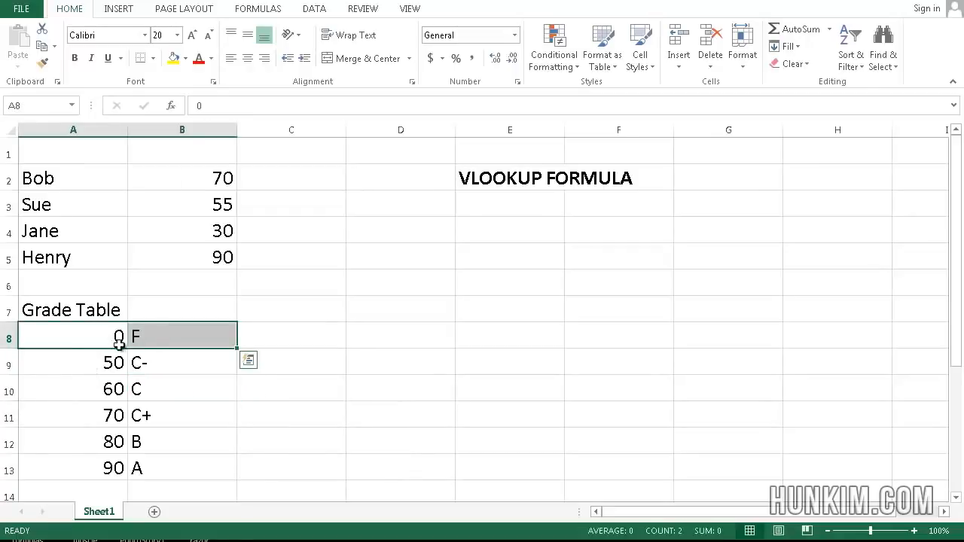
left_click(150, 396)
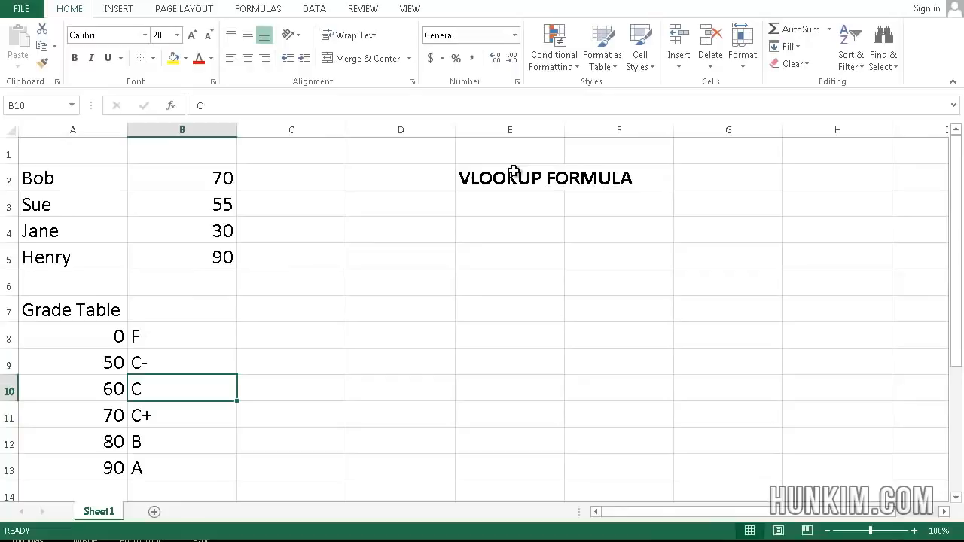
- Enter the formula =VLOOKUP(B2,A8:B13,2) in C2 to look up the first student's letter grade
left_click(265, 186)
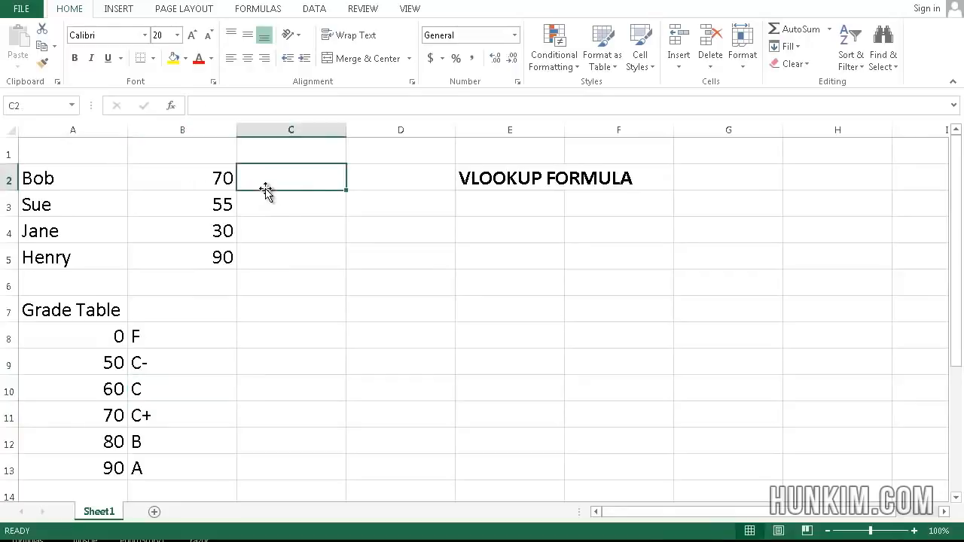
left_click(217, 190)
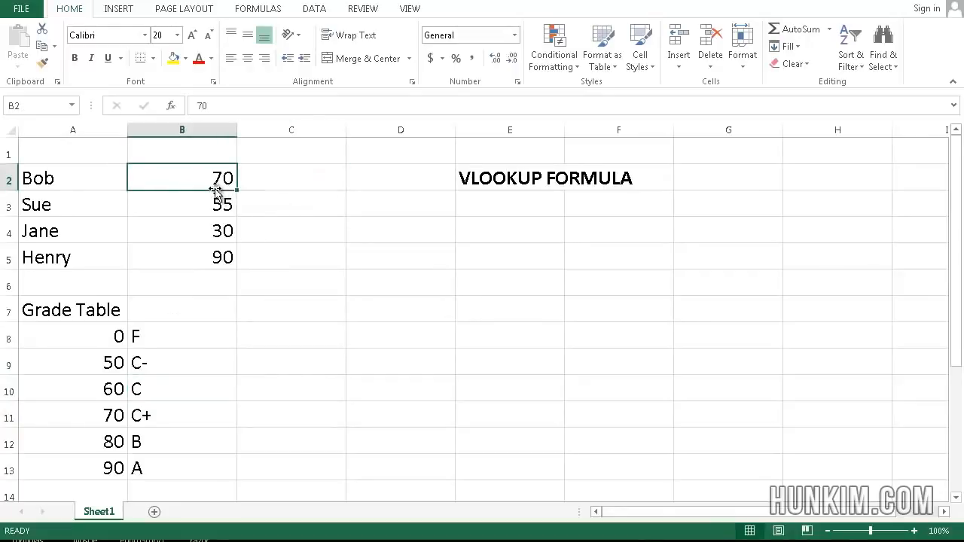
left_click(298, 182)
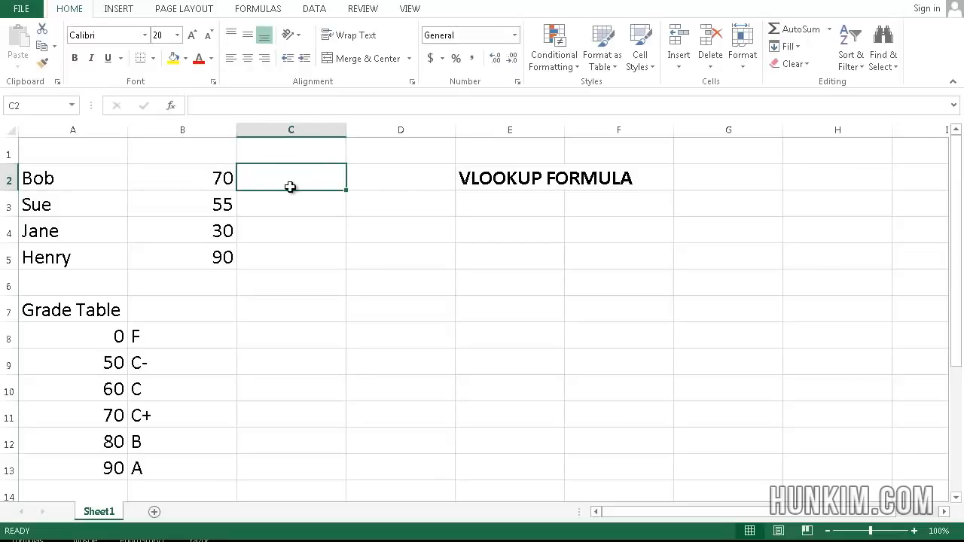
type("=")
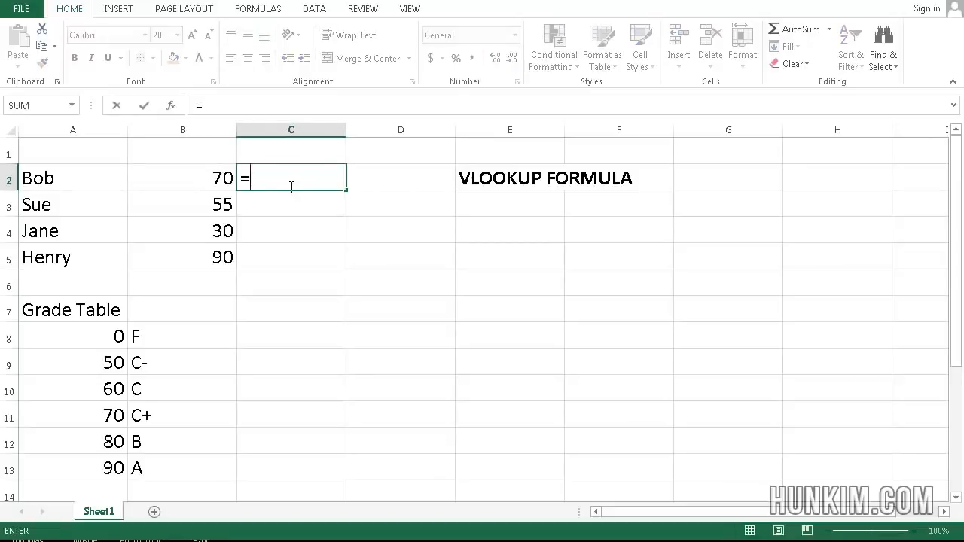
type("VLOOKUP(")
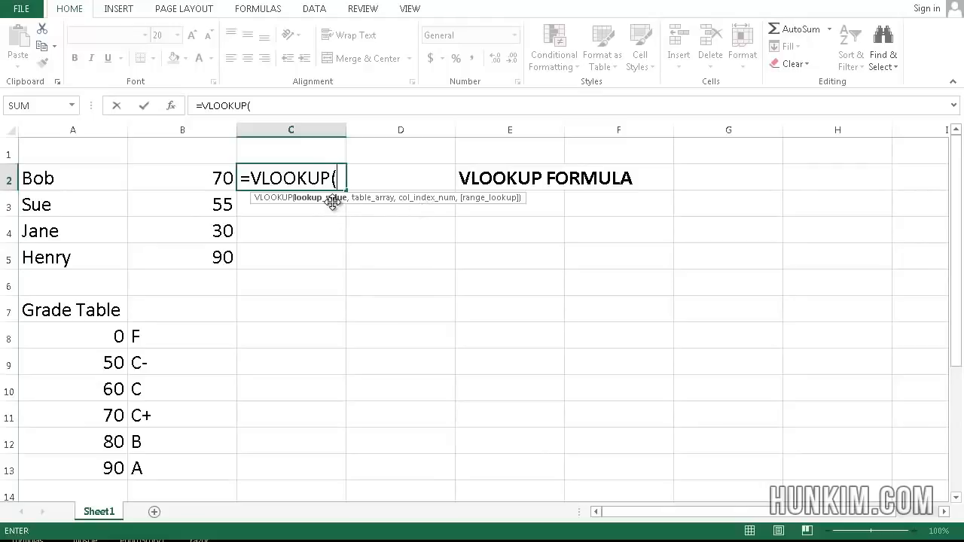
left_click(199, 178)
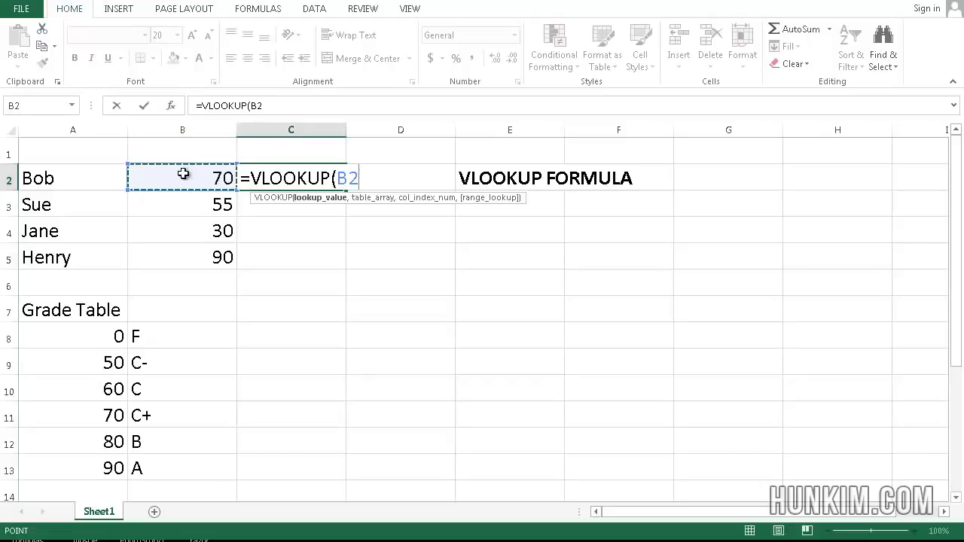
type(",")
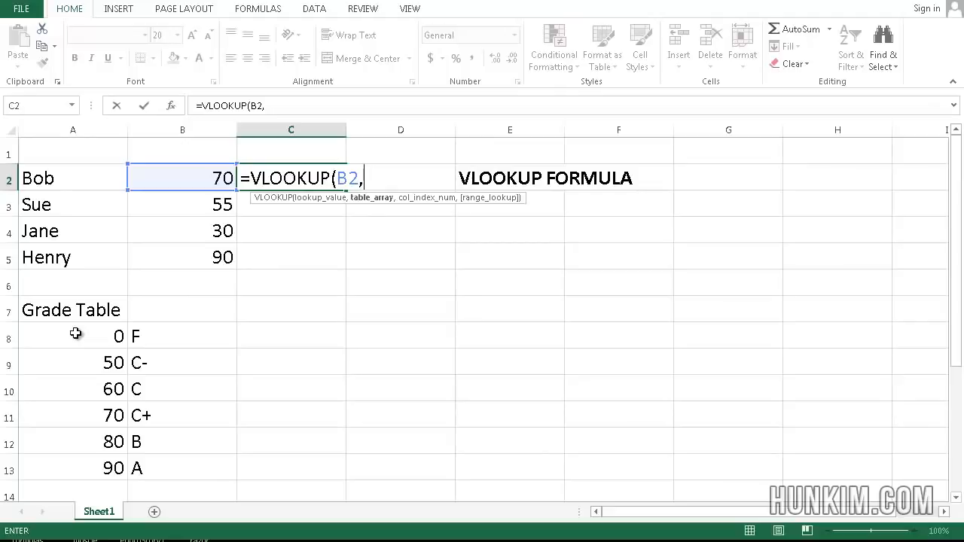
left_click_drag(75, 333, 200, 473)
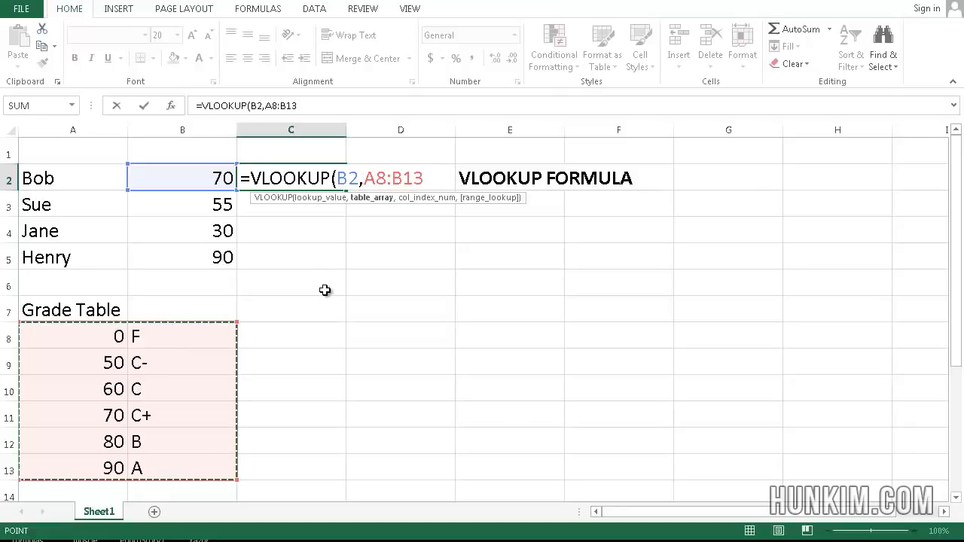
type(",2")
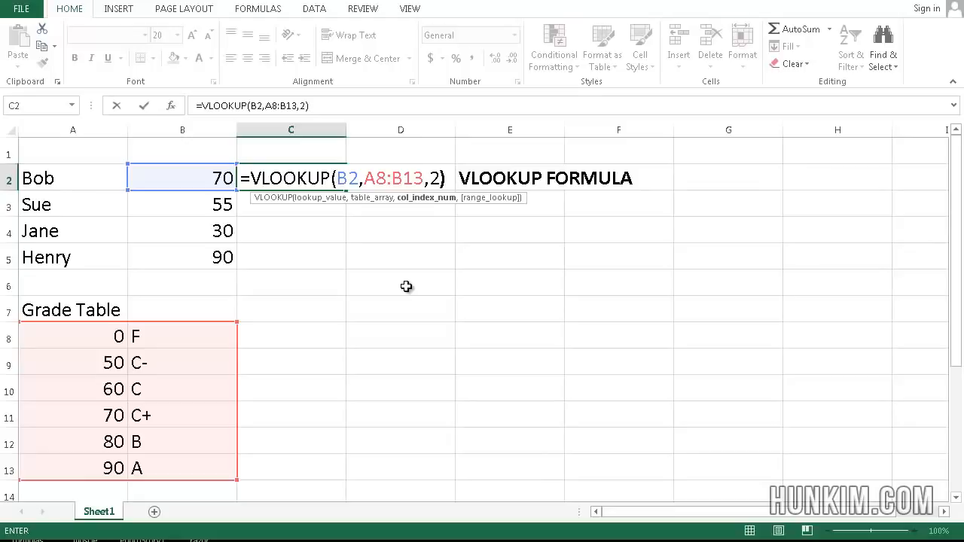
key("Return")
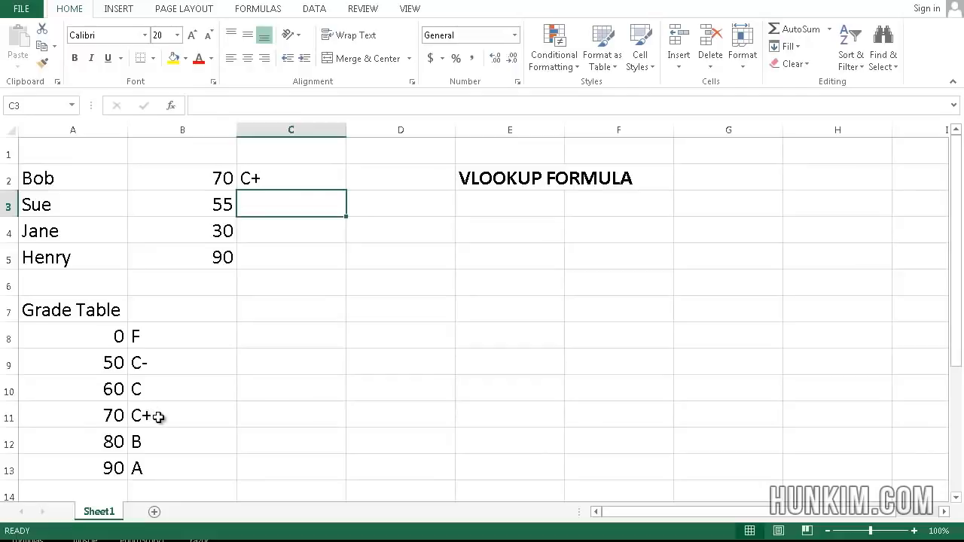
- Test the grade lookup by changing the first student's score in B2 to 75 and to 65
left_click(214, 175)
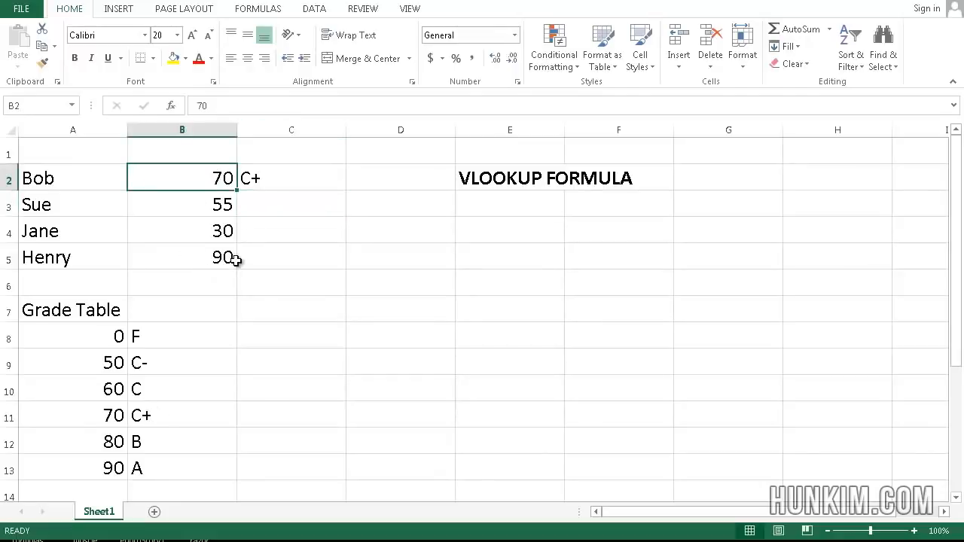
type("75")
key("Return")
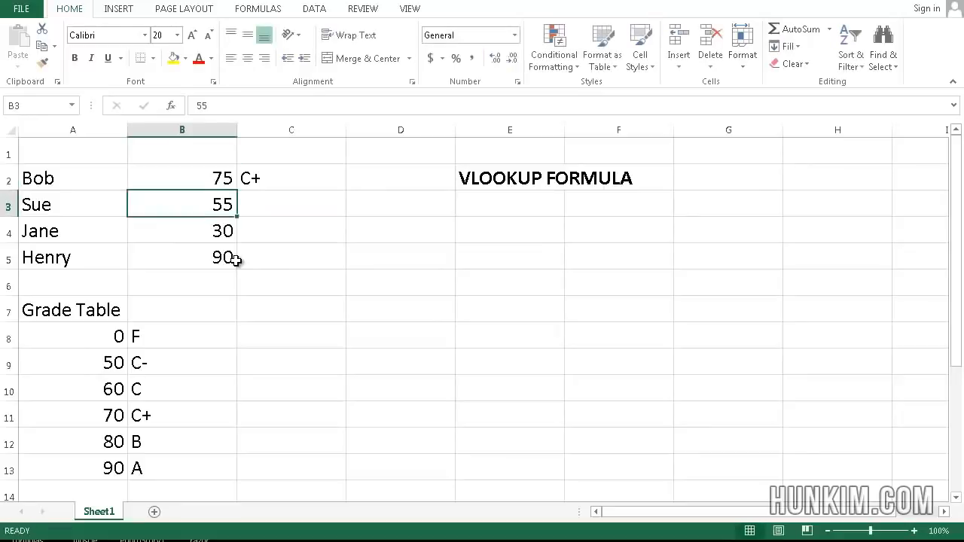
key("Up")
type("6")
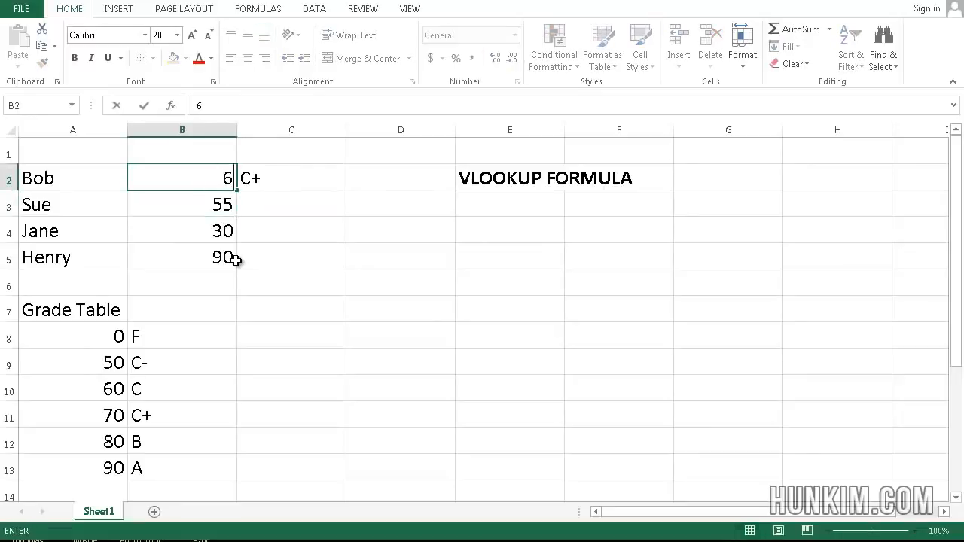
type("5")
key("Return")
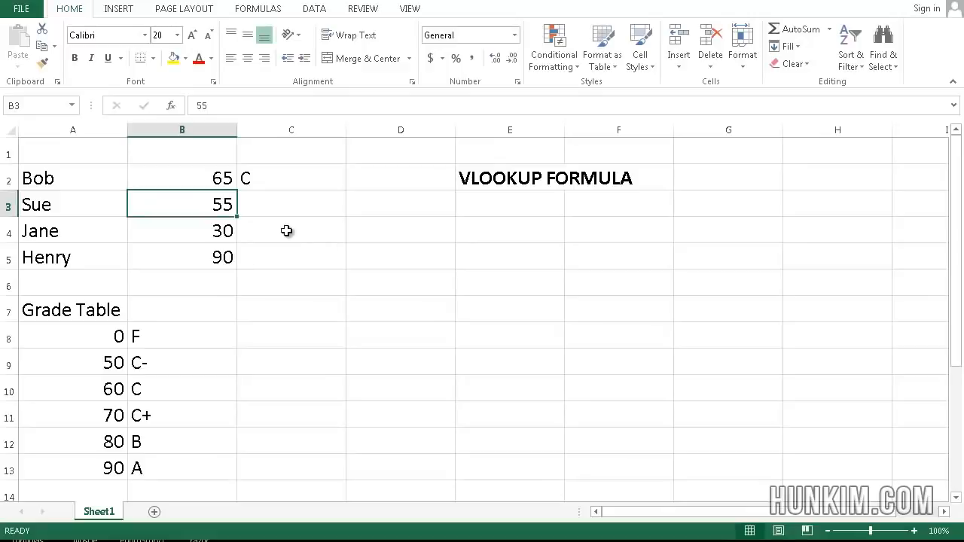
- Test the grade lookup with scores of 99 and 33 in B2 and check the formula in C2
key("Up")
type("99")
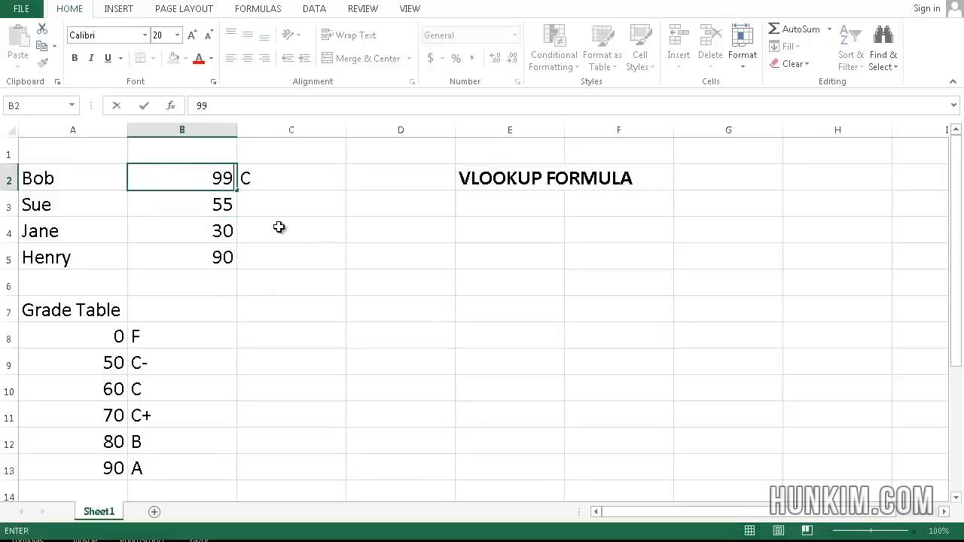
key("Return")
key("Up")
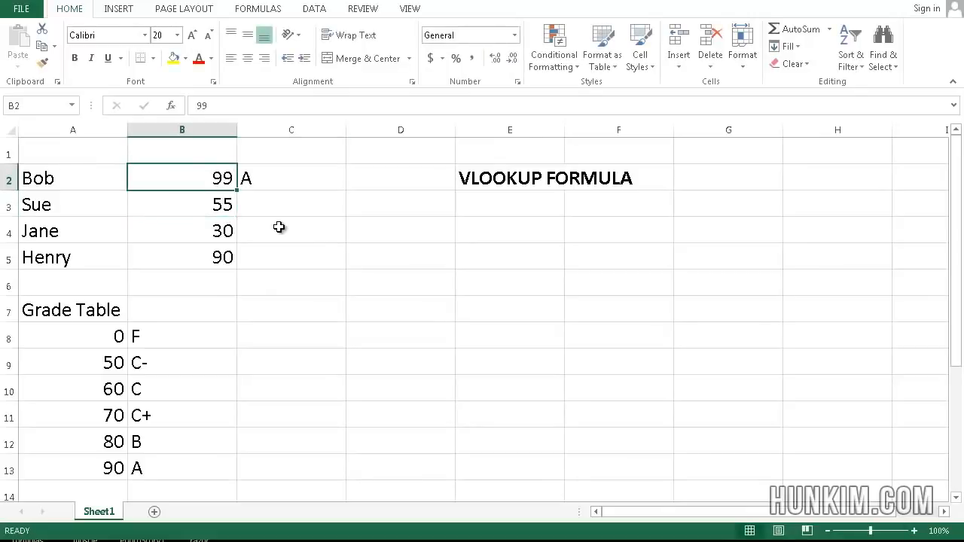
type("33")
key("Return")
key("Up")
key("Right")
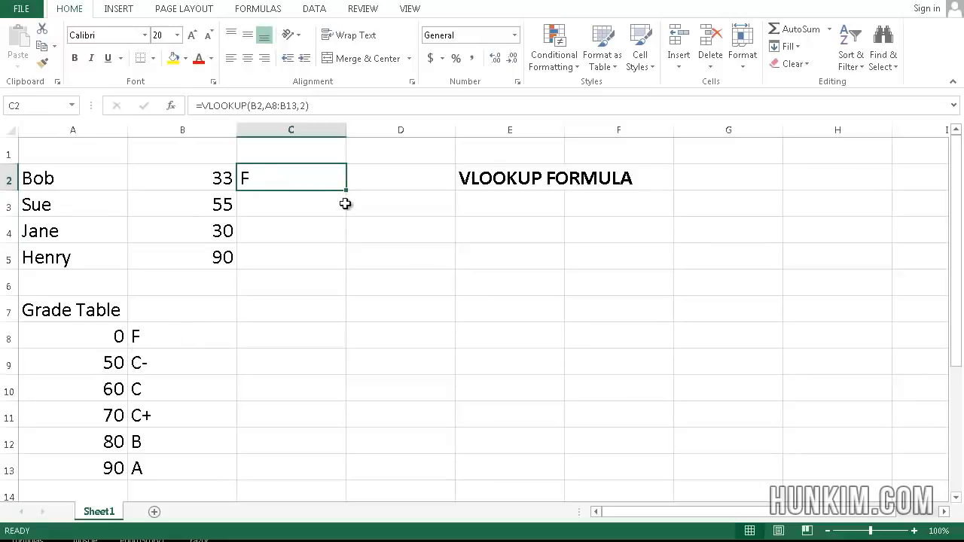
- Set the first student's score in B2 to 72 and check the grade formula in C2
left_click(230, 179)
type("72")
key("Return")
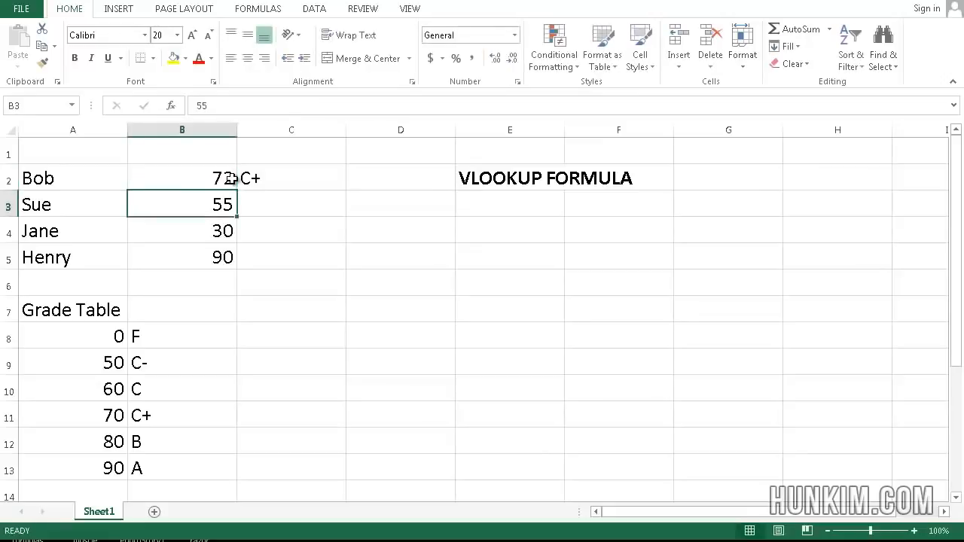
left_click(282, 173)
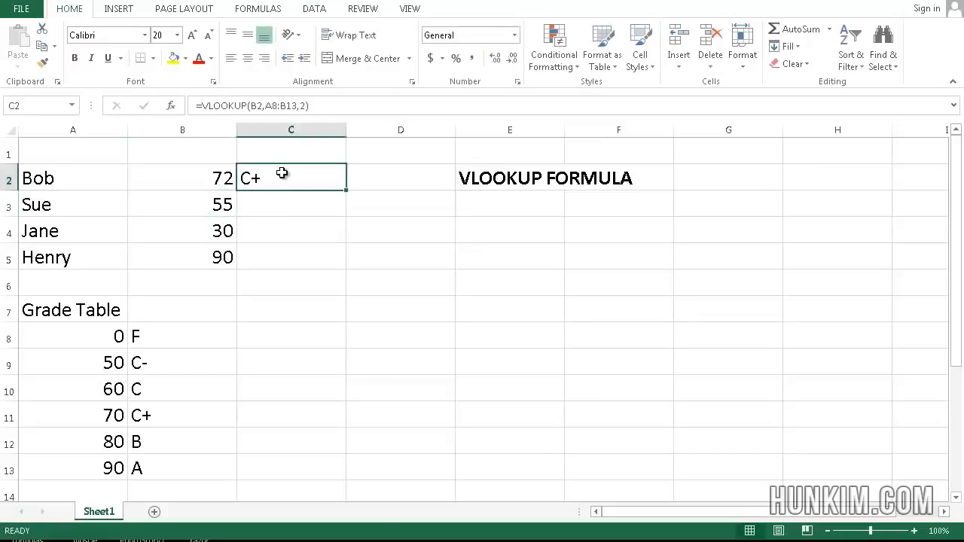
- Enter the formula =VLOOKUP(B3,A8:B13,2) in C3 to look up the second student's letter grade
left_click(286, 216)
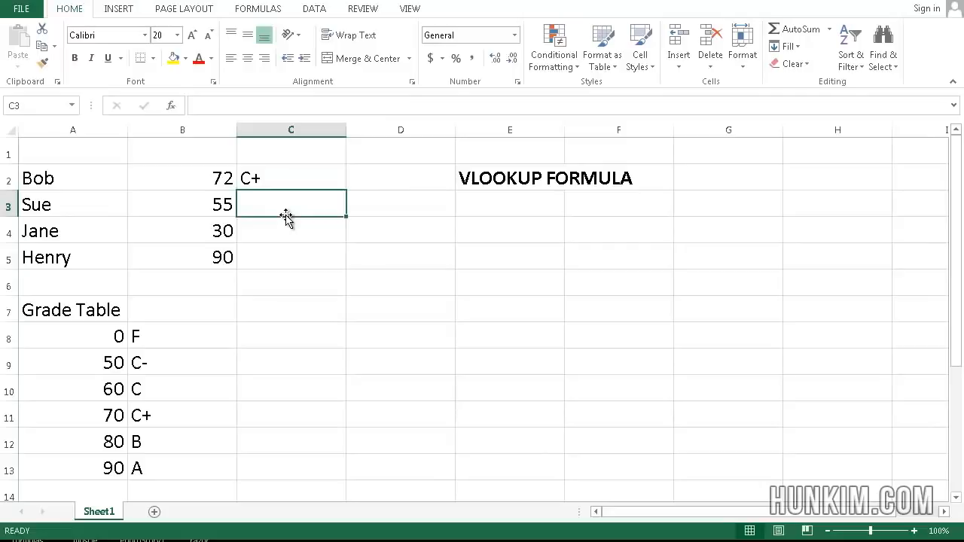
type("=")
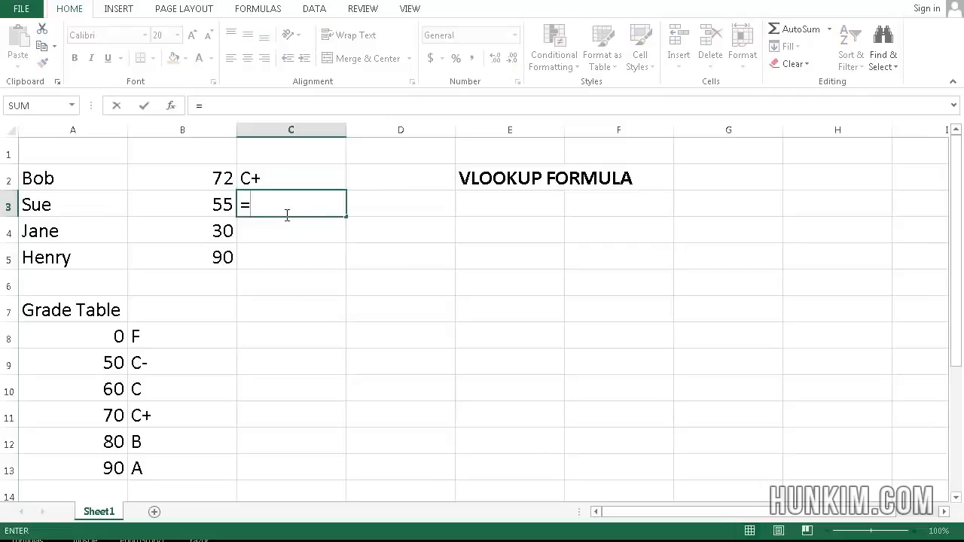
type("VLOOKUP(")
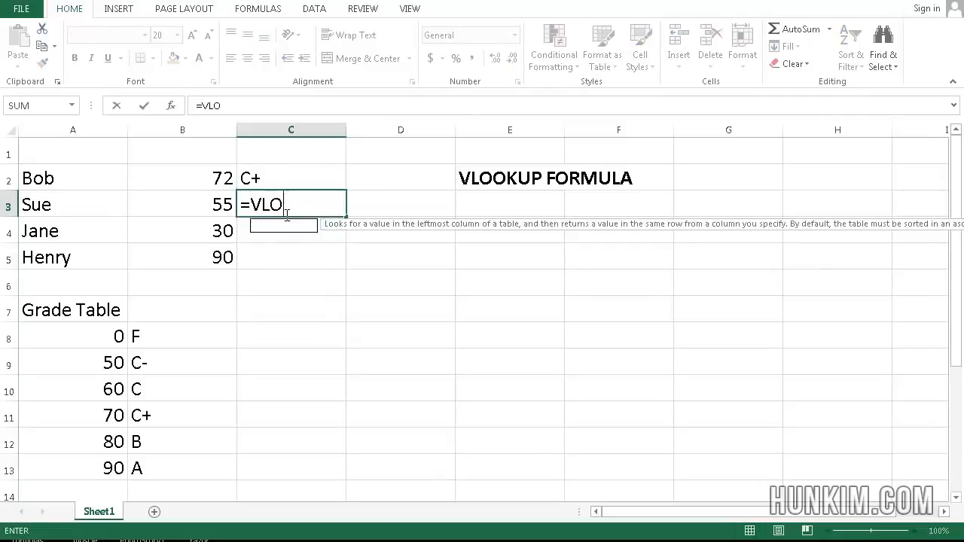
left_click(202, 205)
type(",")
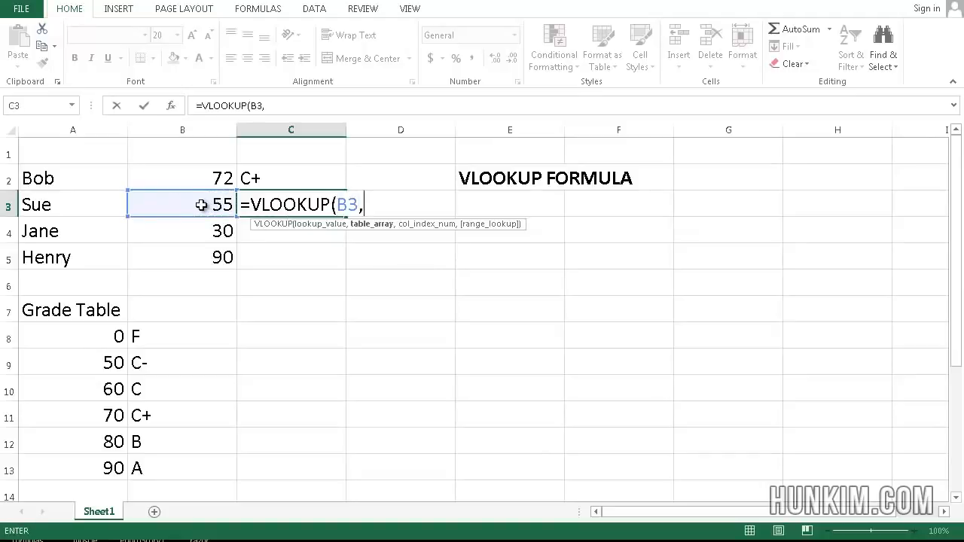
left_click_drag(120, 338, 162, 465)
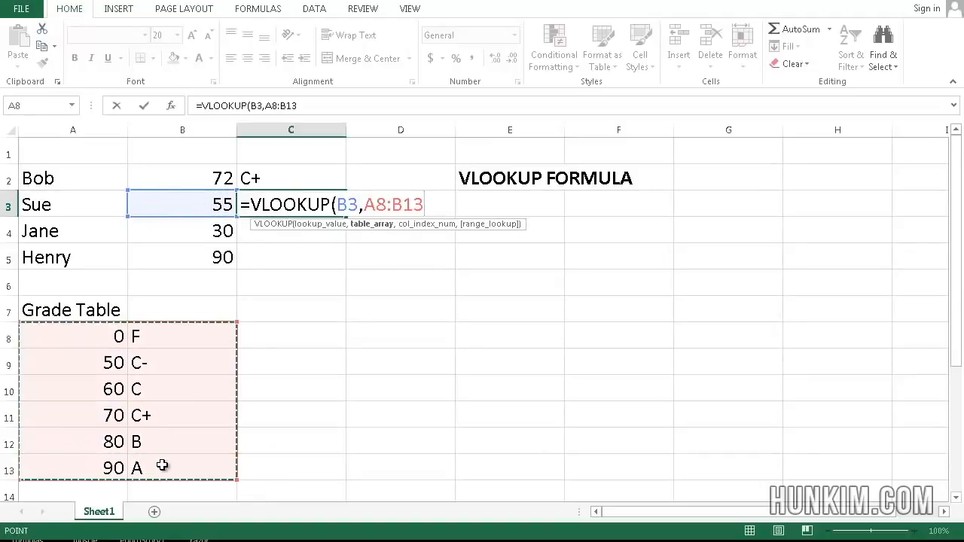
type(",")
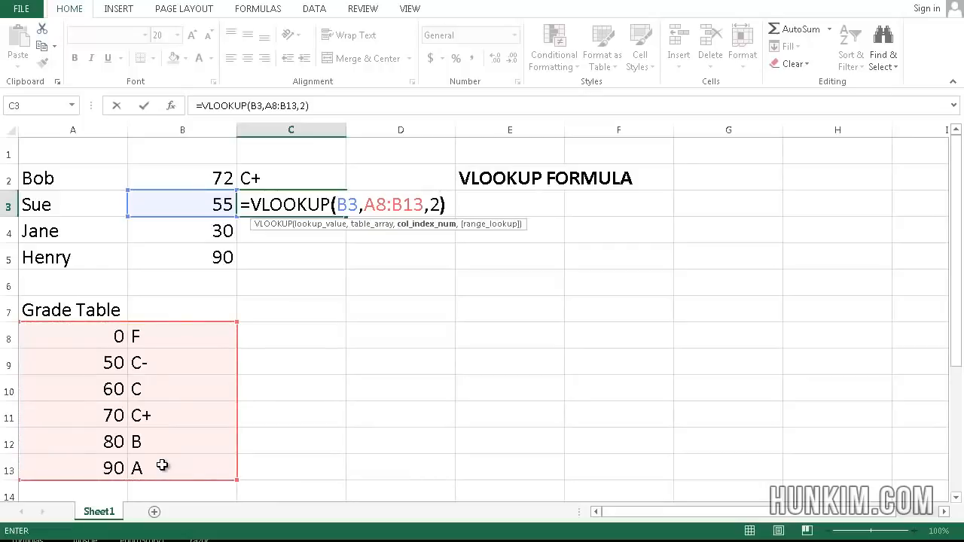
type("2)")
key("Return")
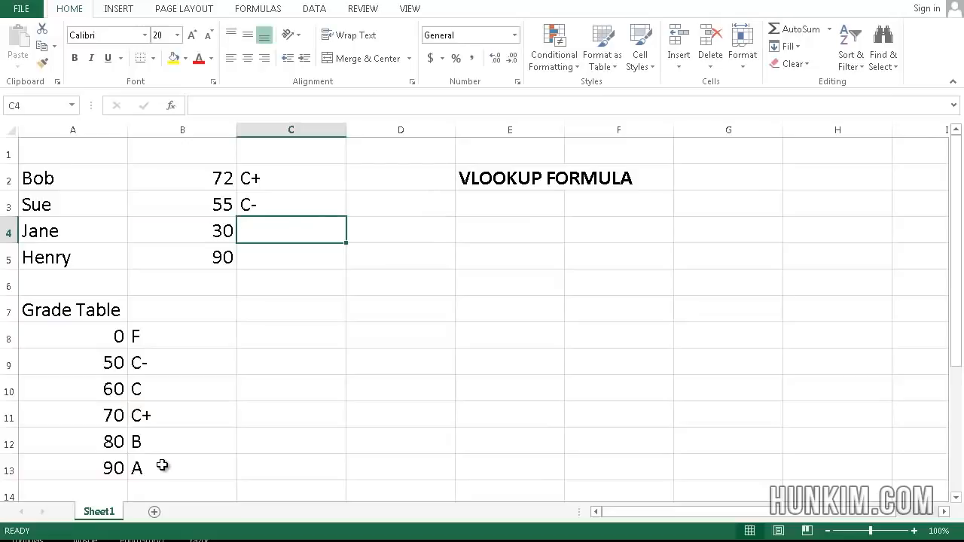
- Try to fill the grade formula from C2 down to C5 for the remaining students
key("Up")
key("Up")
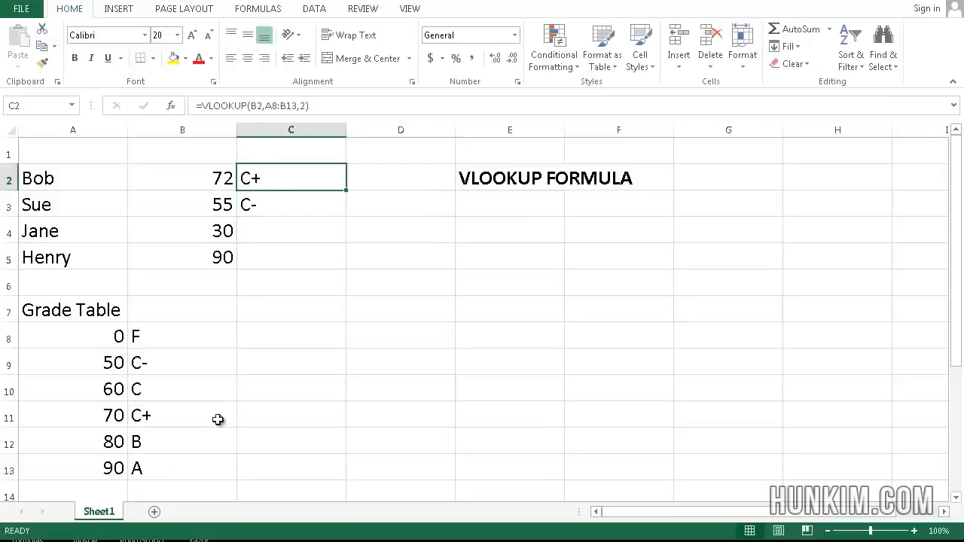
left_click(291, 303)
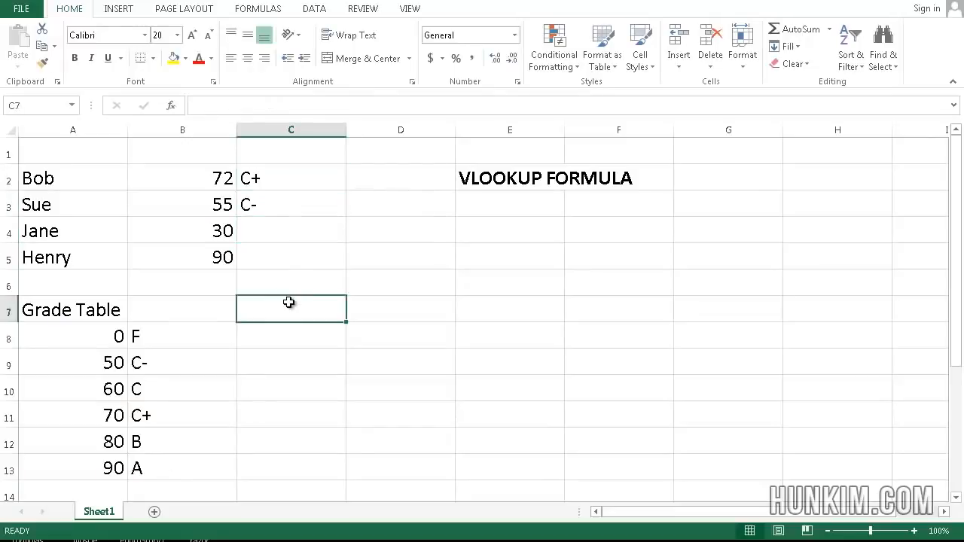
left_click(256, 175)
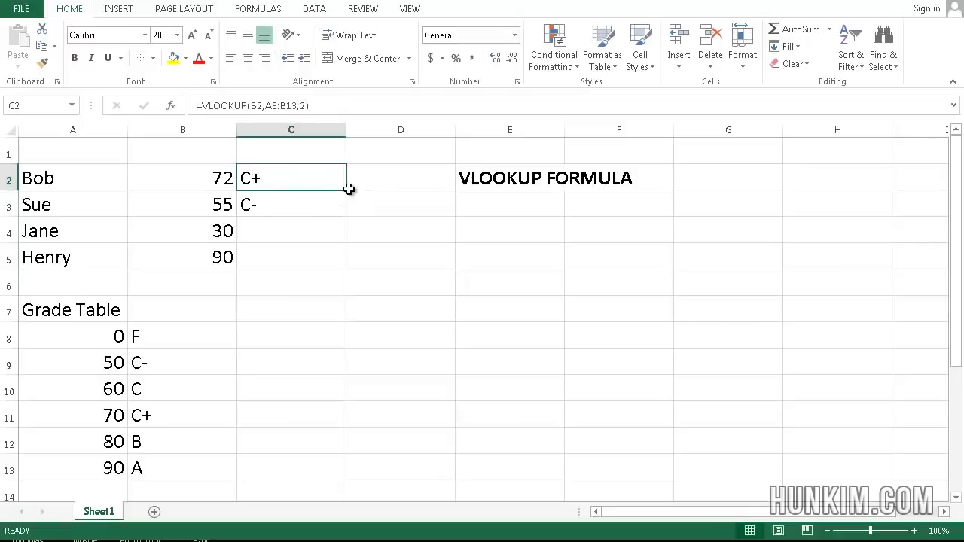
left_click_drag(347, 190, 347, 265)
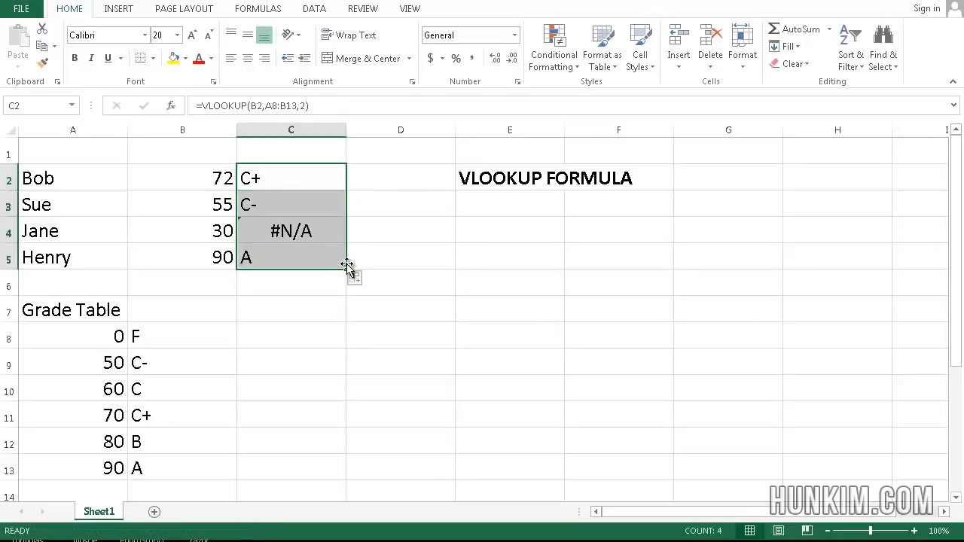
- Undo the fill of column C and delete the lookup formula from C3
key("ctrl+z")
left_click(296, 206)
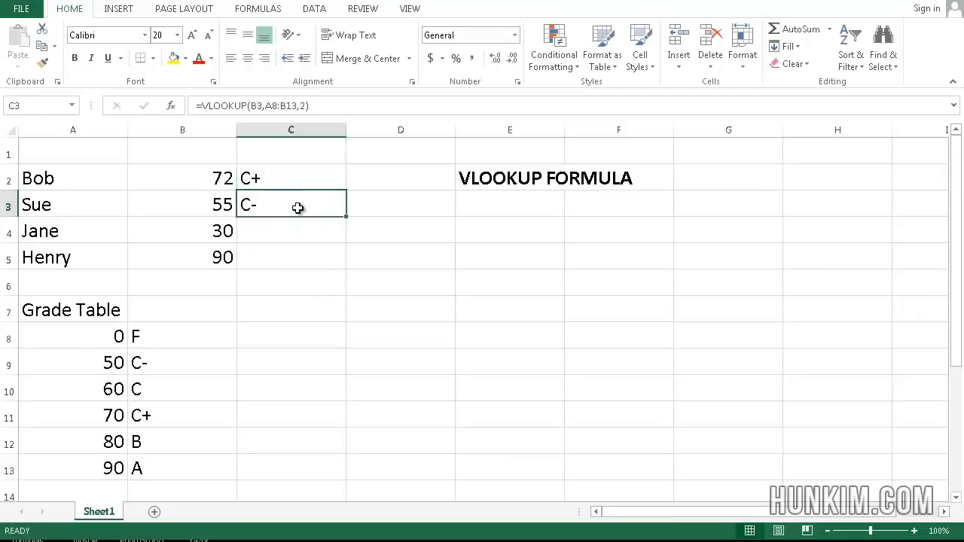
key("Delete")
- Compare the lookup formula in C2 with the Grade Table range A8:B13
left_click(287, 180)
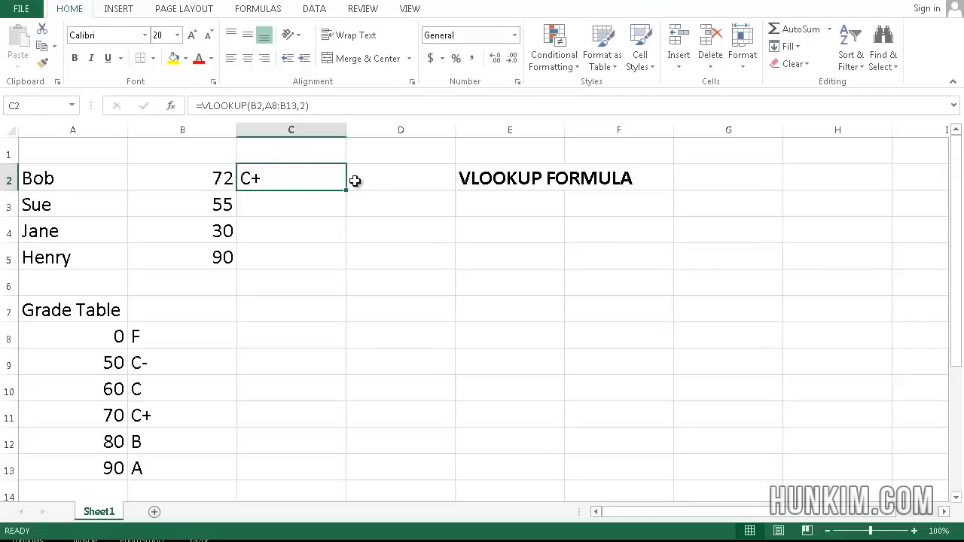
mouse_move(346, 194)
left_mouse_down()
mouse_move(346, 260)
mouse_move(347, 191)
left_mouse_up()
left_click(99, 332)
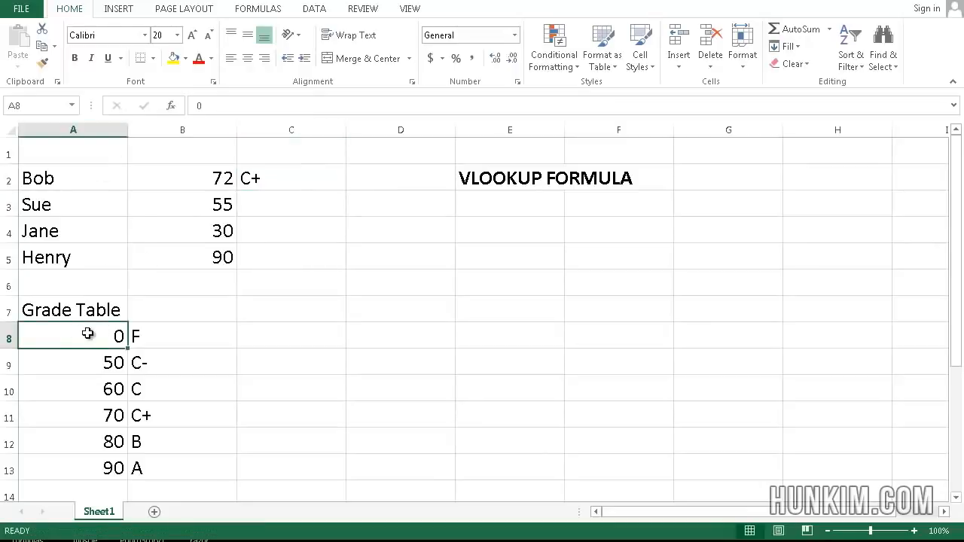
left_click(182, 475)
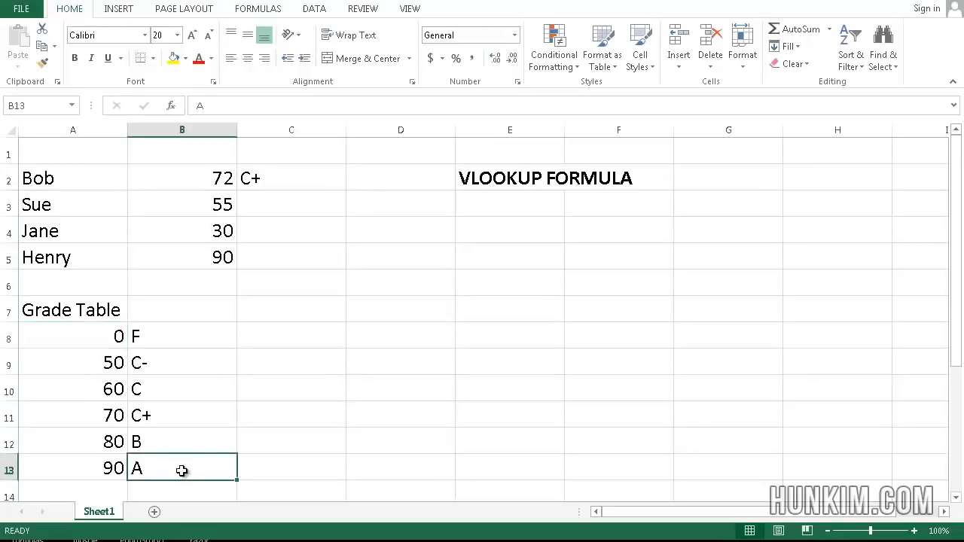
left_click_drag(110, 337, 190, 470)
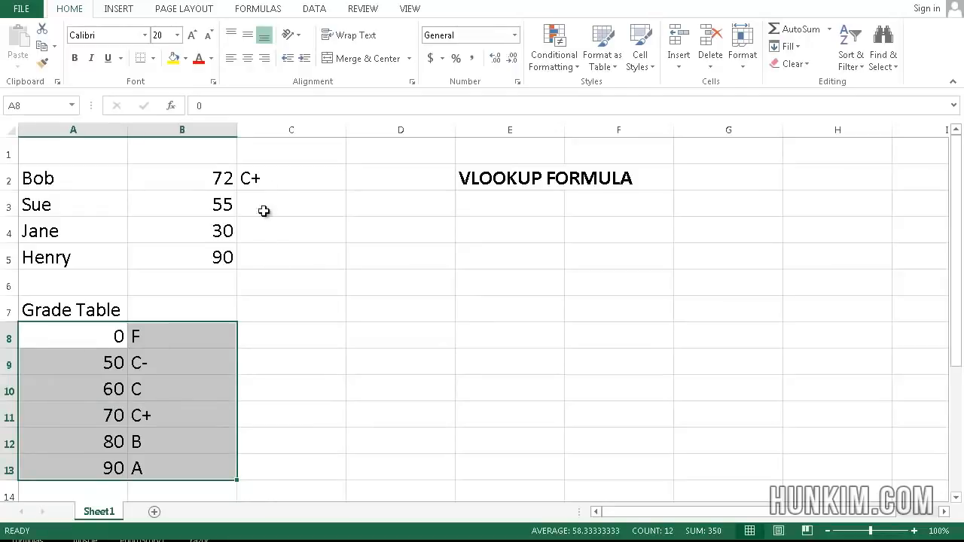
- Try filling the relative-reference formula from C2 down to C5, and clear the copies from C3:C5
left_click(318, 176)
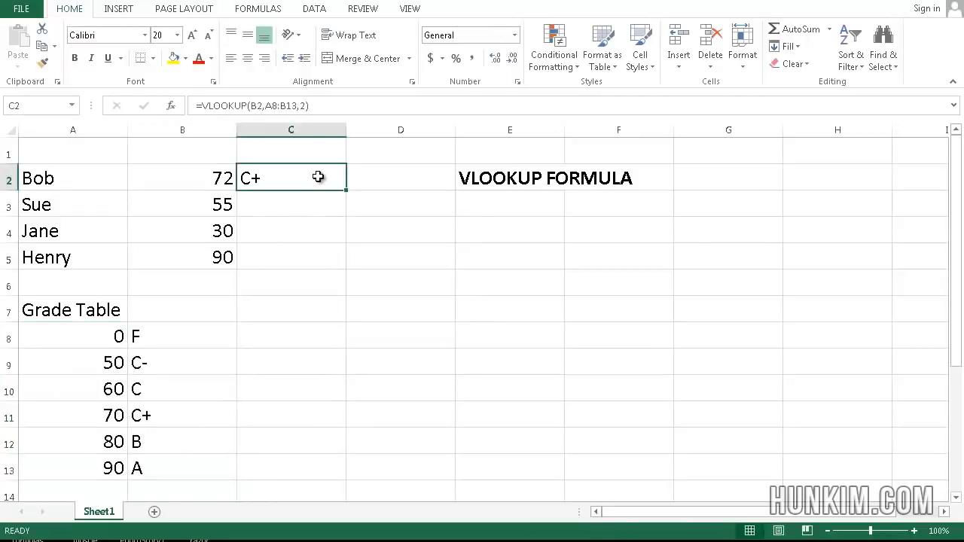
left_click_drag(345, 191, 349, 266)
left_click(282, 259)
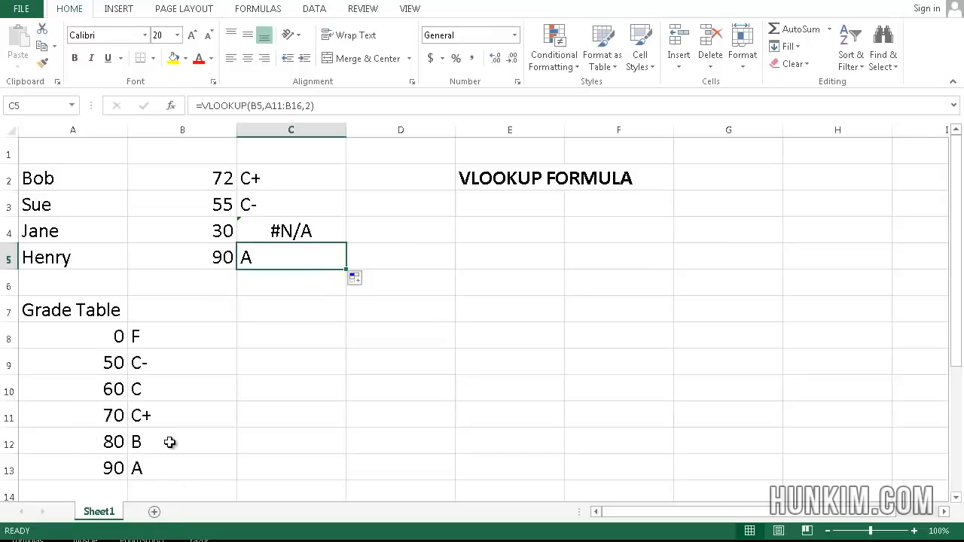
left_click_drag(286, 200, 287, 267)
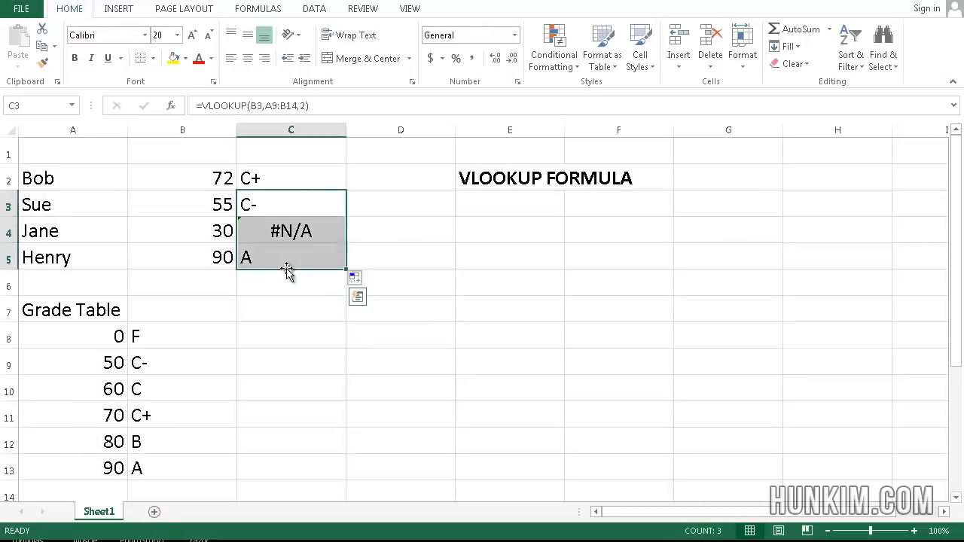
key("Delete")
- Make the table range in C2 absolute so the formula reads =VLOOKUP(B2,$A$8:$B$13,2)
left_click(296, 169)
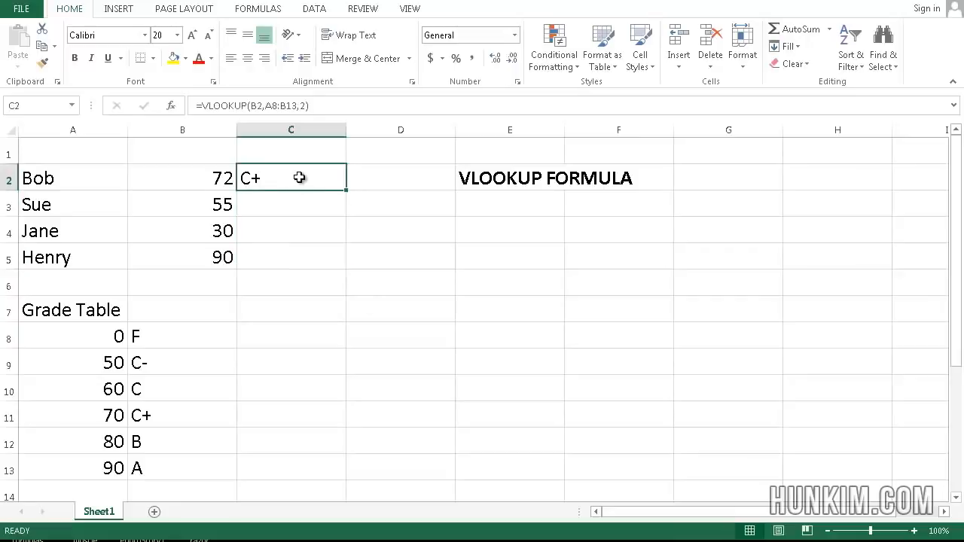
left_click(263, 106)
type(",")
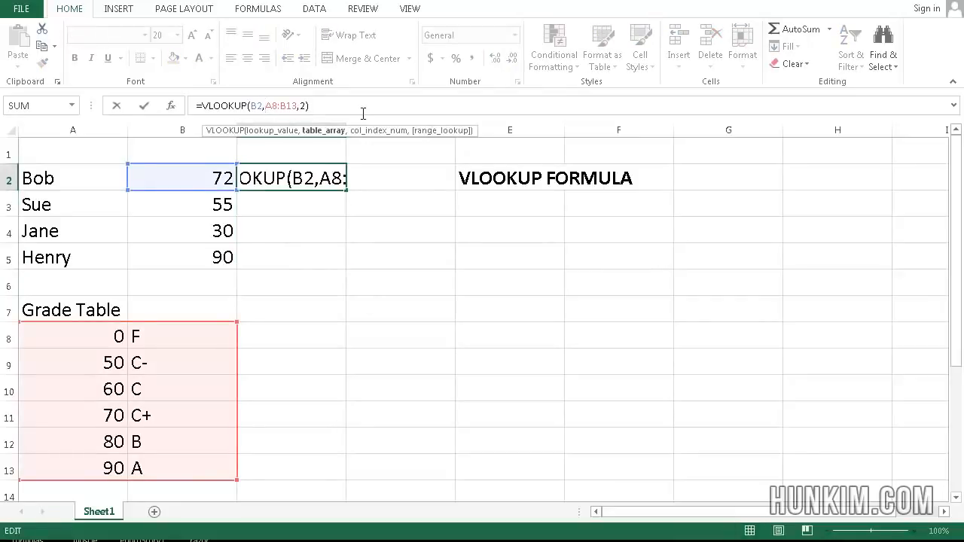
key("Left")
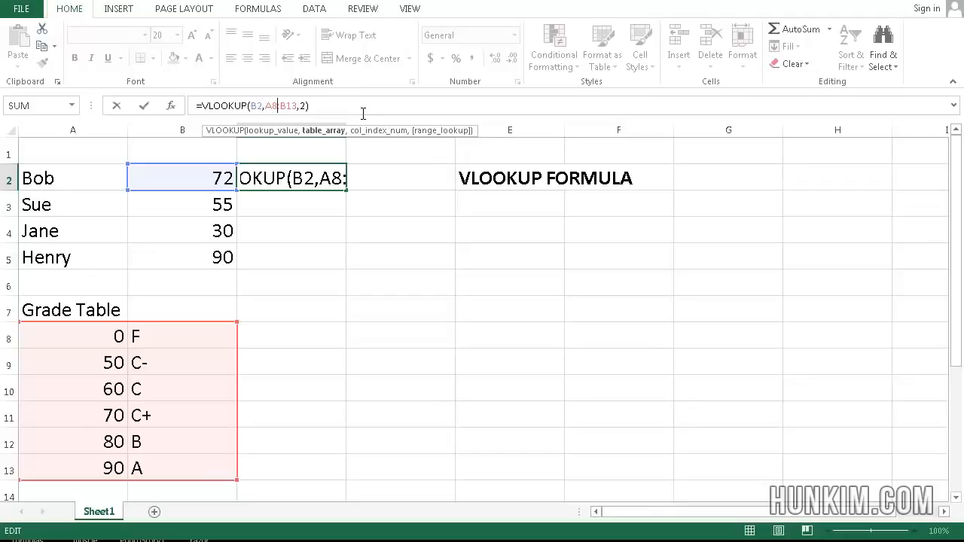
key("Left")
key("Left")
key("Left")
key("Right")
type("$")
key("Right")
type("$")
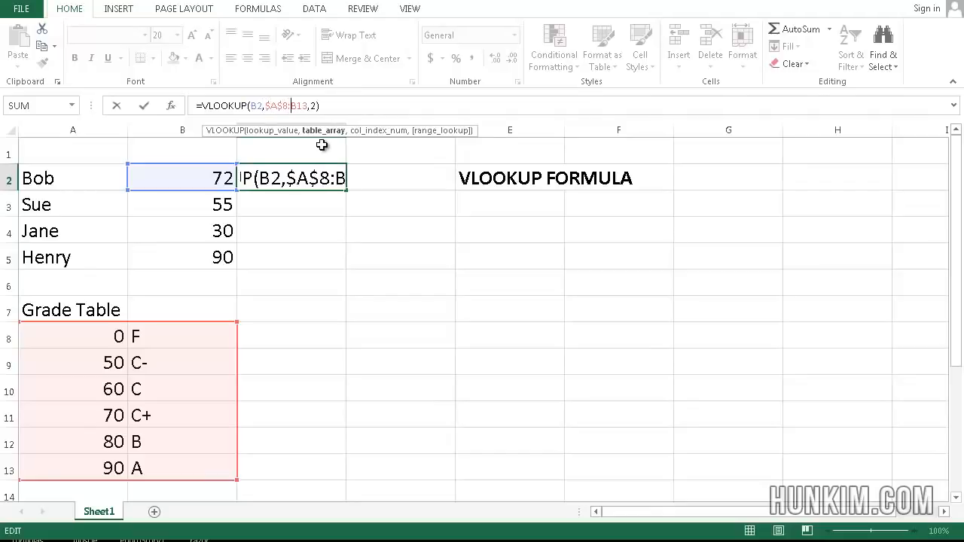
key("Right")
key("Right")
type("$")
key("Right")
type("$")
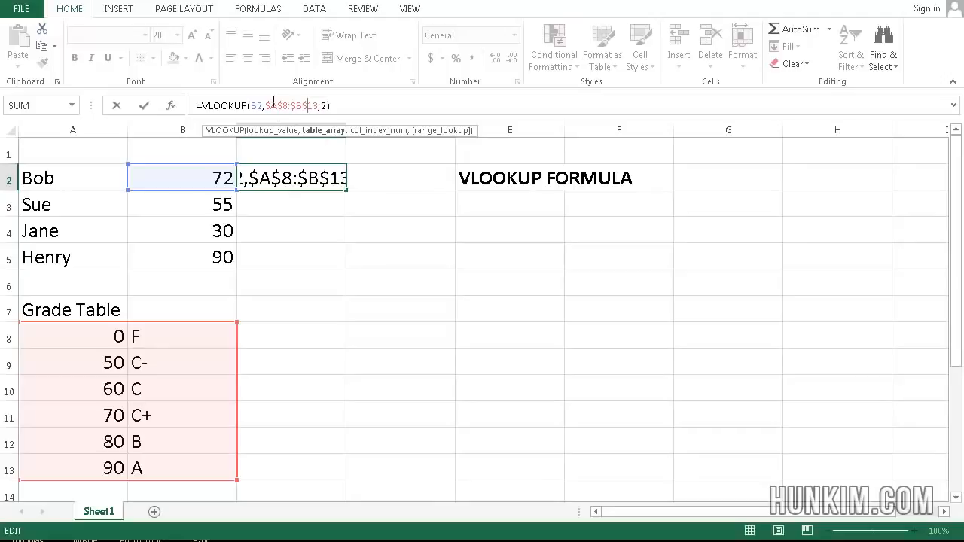
key("Return")
- Fill the absolute-reference grade formula from C2 down to C5 for the remaining students
left_click(311, 172)
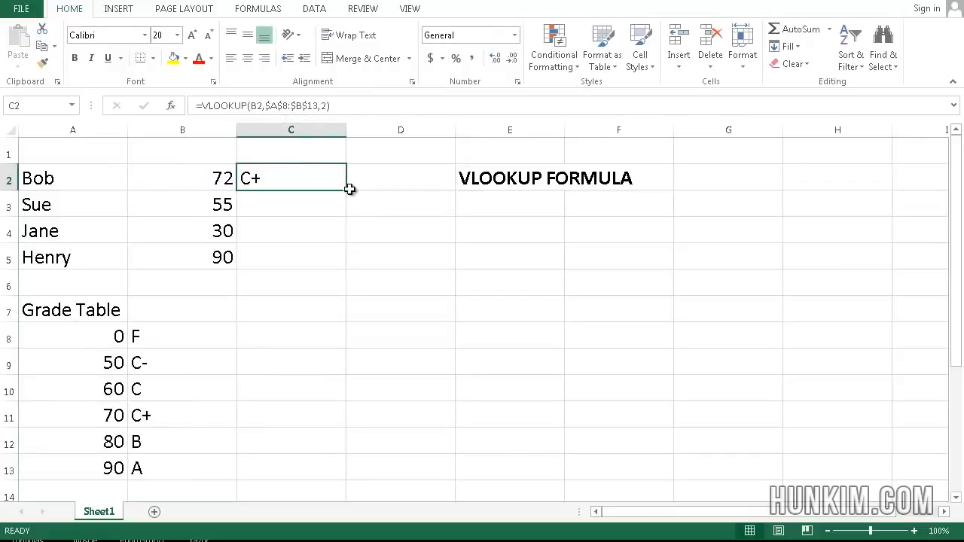
left_click_drag(348, 191, 355, 268)
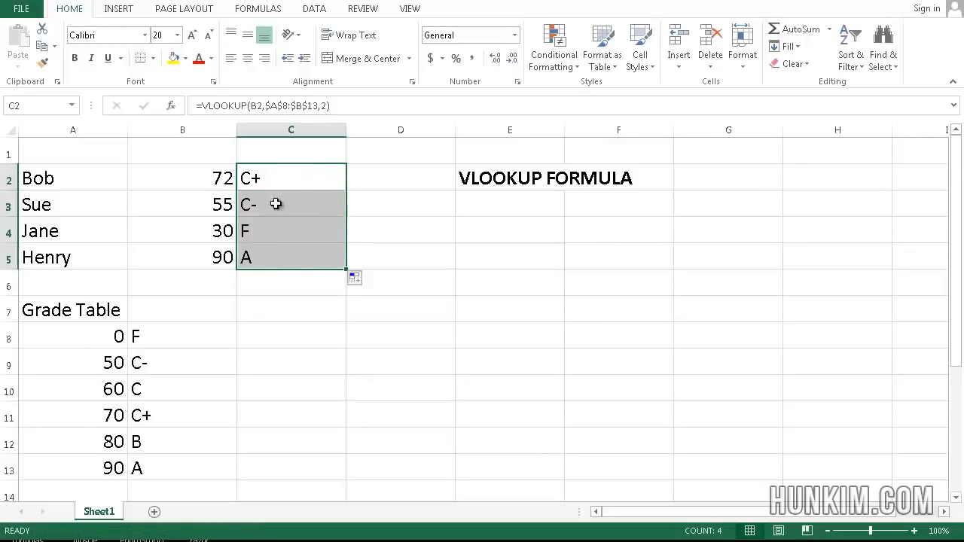